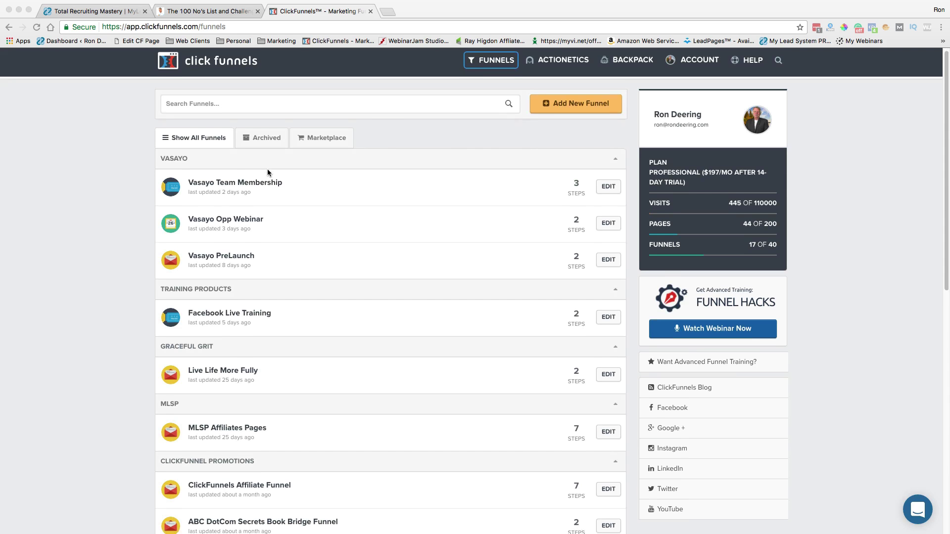
pyautogui.scroll(-7, 267, 168)
pyautogui.scroll(-3, 268, 170)
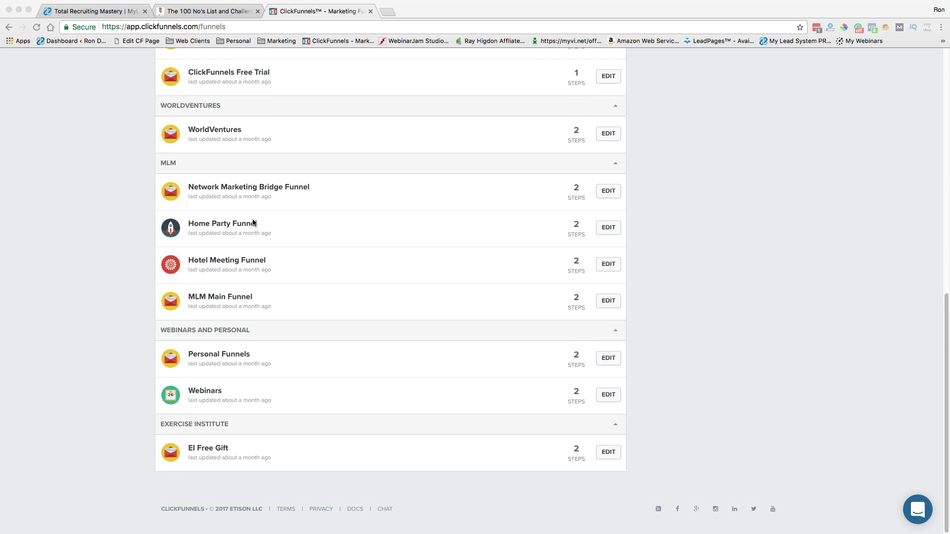
pyautogui.scroll(15, 253, 222)
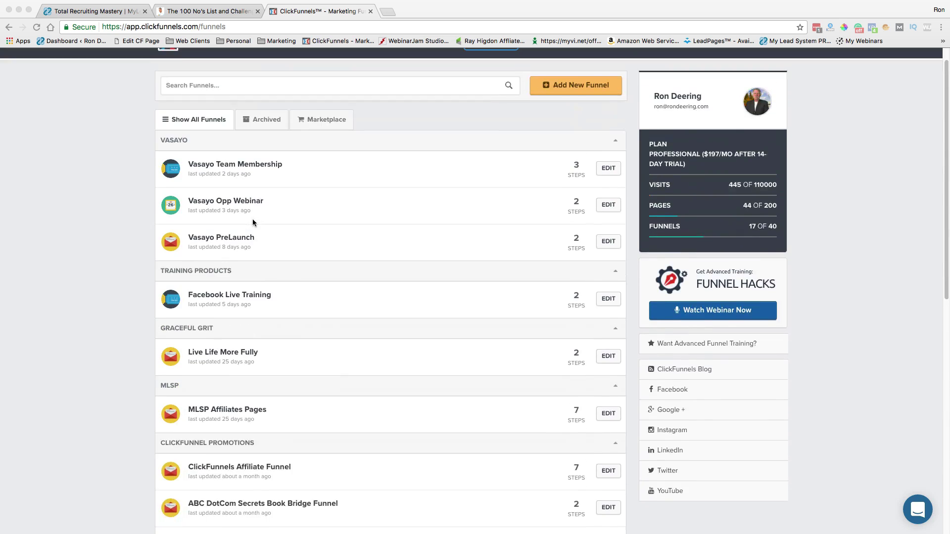
# Step: Start a new Collect Emails funnel named 'Test' with the group tag 'Test'
pyautogui.click(567, 107)
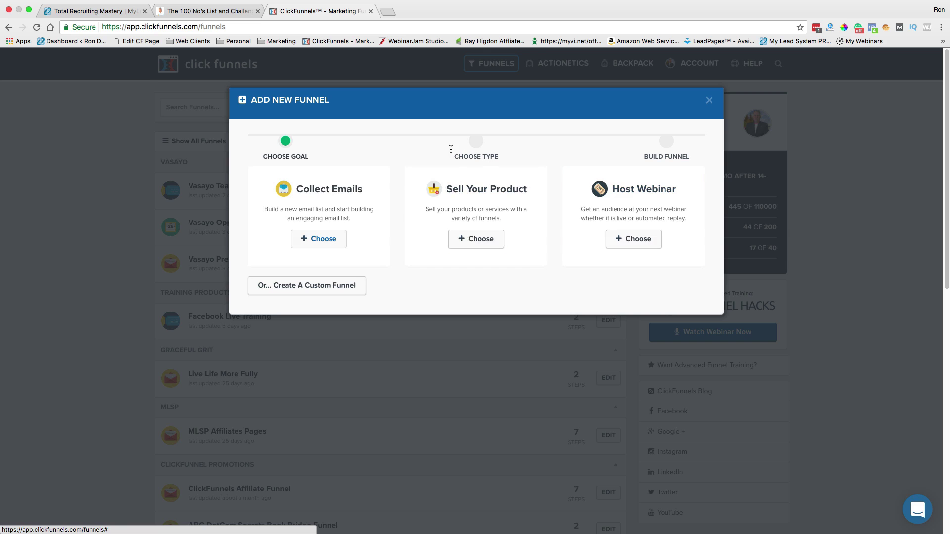
pyautogui.click(322, 240)
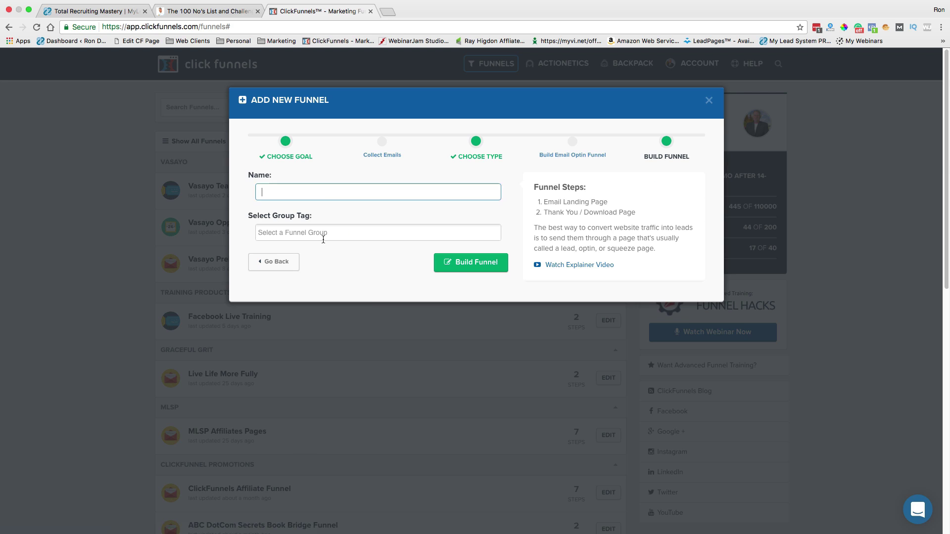
pyautogui.write('Test')
pyautogui.click(323, 233)
pyautogui.write('Test')
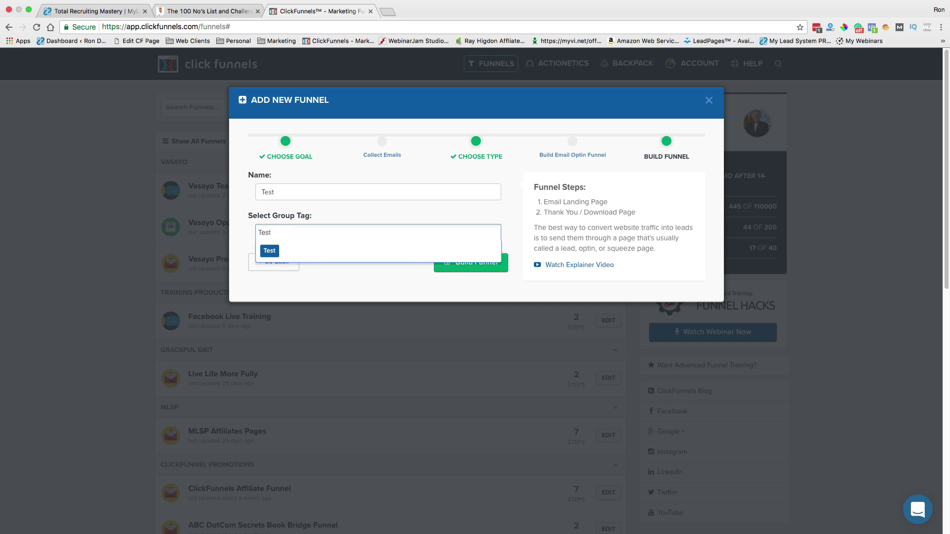
pyautogui.press('Return')
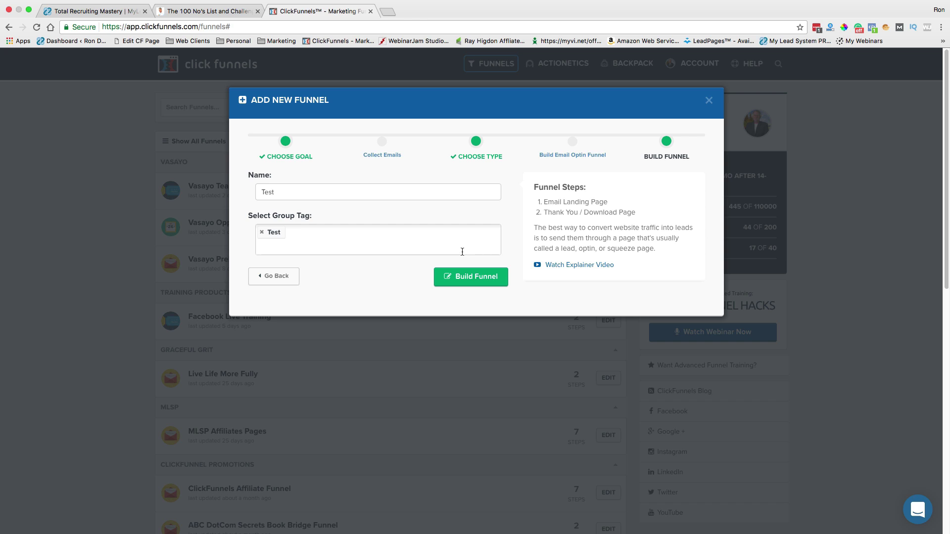
pyautogui.click(472, 282)
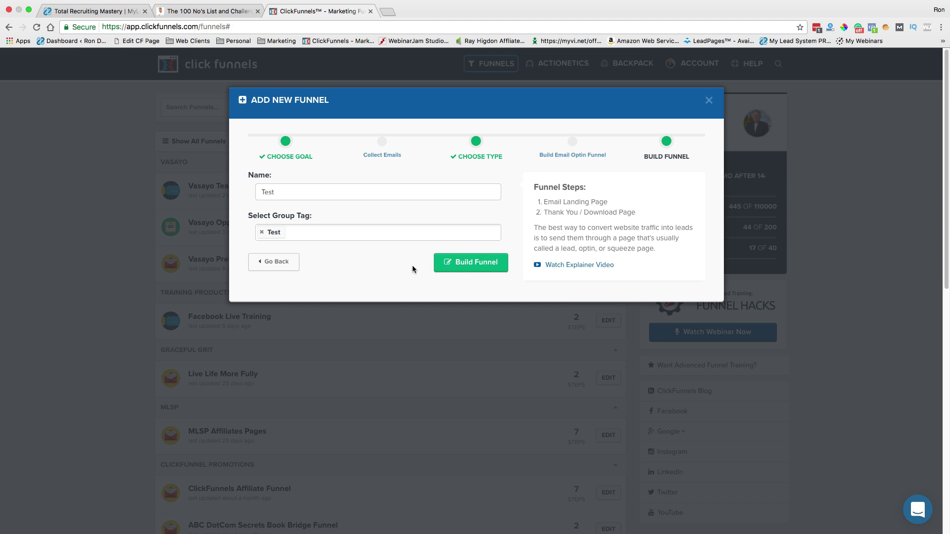
# Step: Build the Test funnel and sort its optin templates by top converting
pyautogui.click(452, 263)
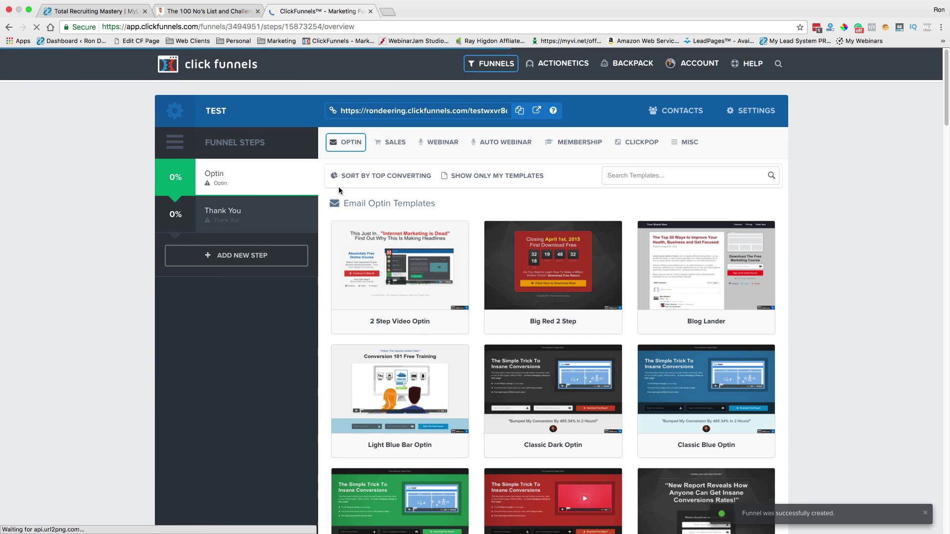
pyautogui.moveTo(593, 307)
pyautogui.click(371, 179)
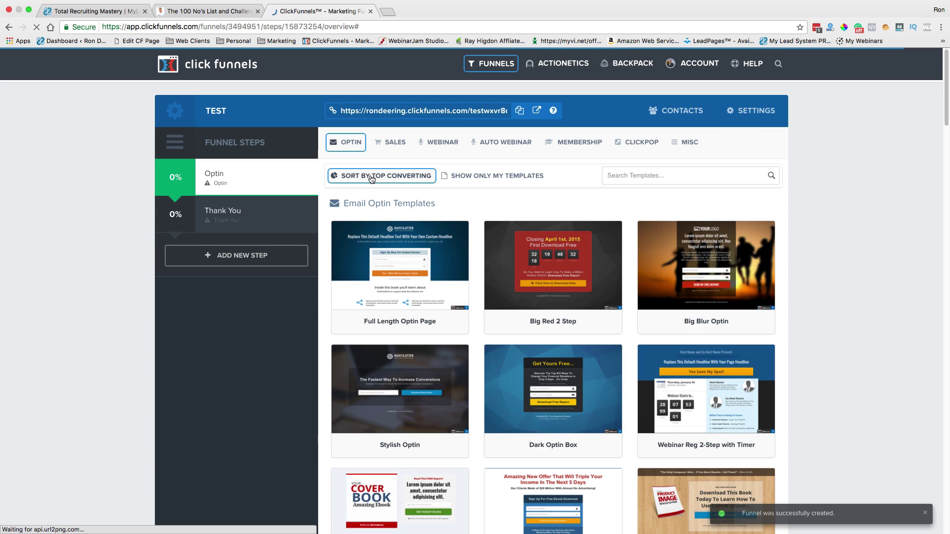
# Step: Preview the Big Red 2 Step template, then browse the other email optin templates
pyautogui.moveTo(379, 255)
pyautogui.moveTo(558, 247)
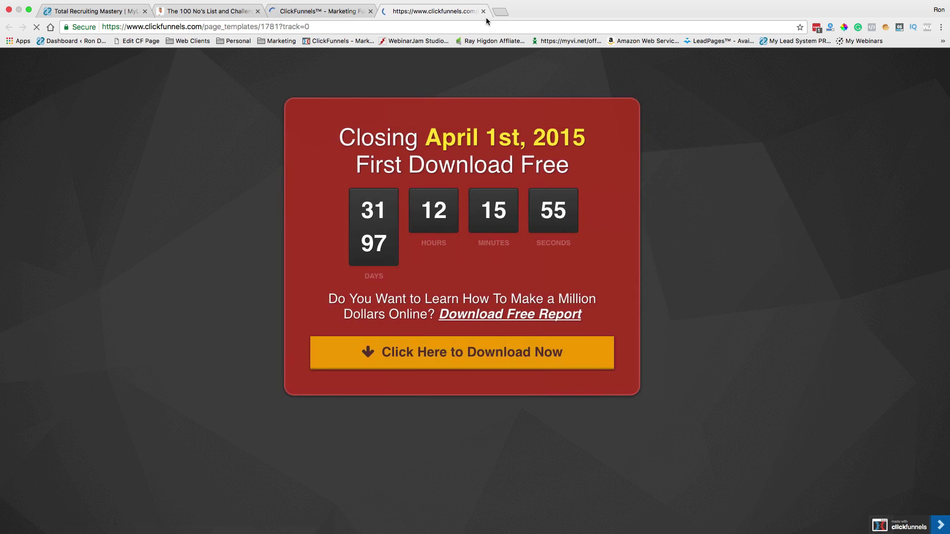
pyautogui.click(483, 12)
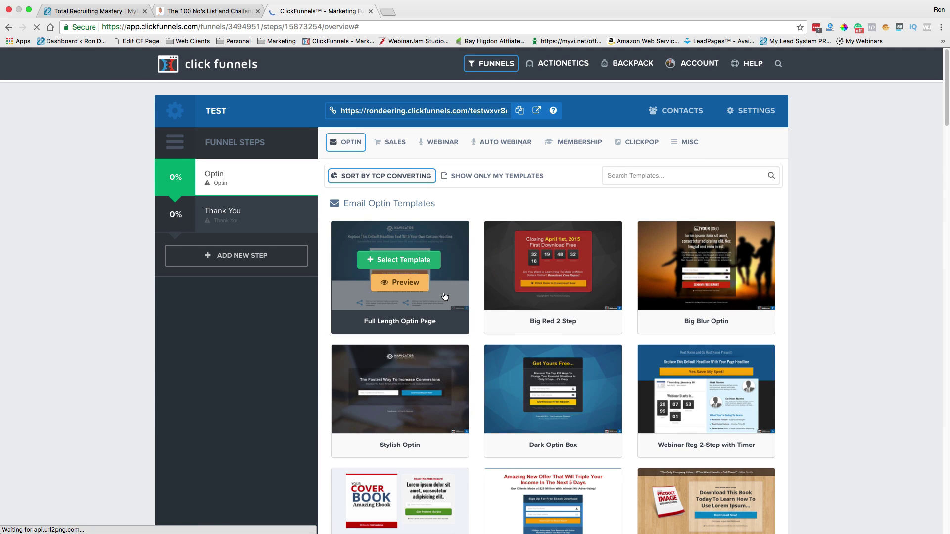
pyautogui.scroll(-10, 435, 287)
pyautogui.scroll(-14, 445, 296)
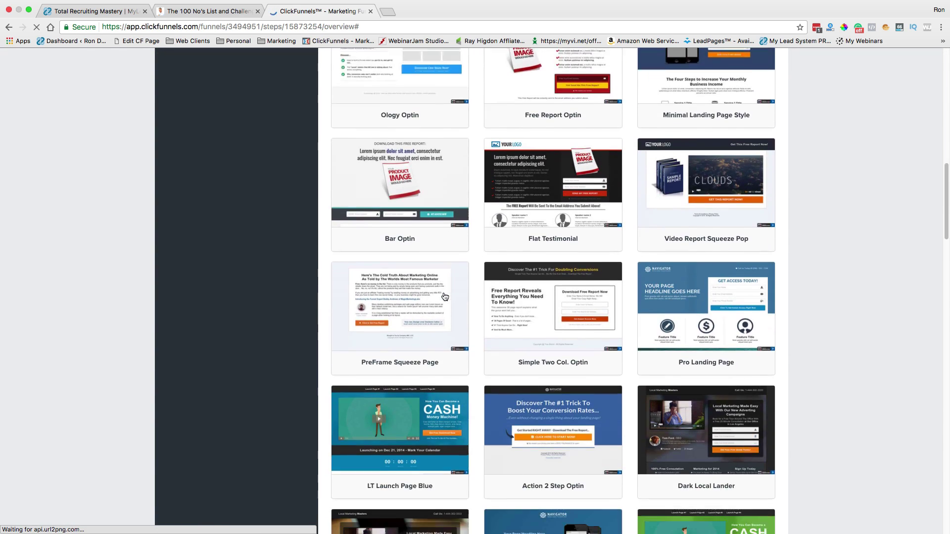
pyautogui.scroll(-20, 445, 297)
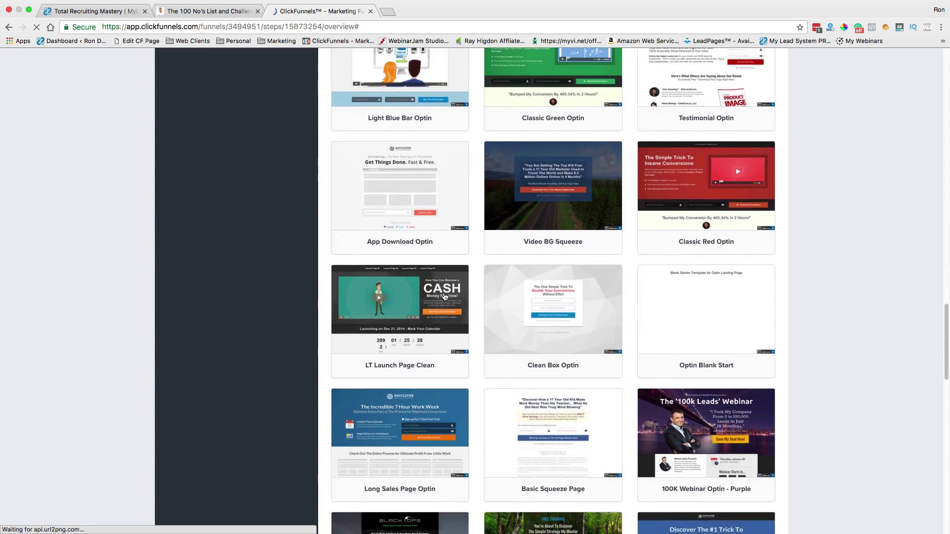
pyautogui.scroll(-7, 445, 297)
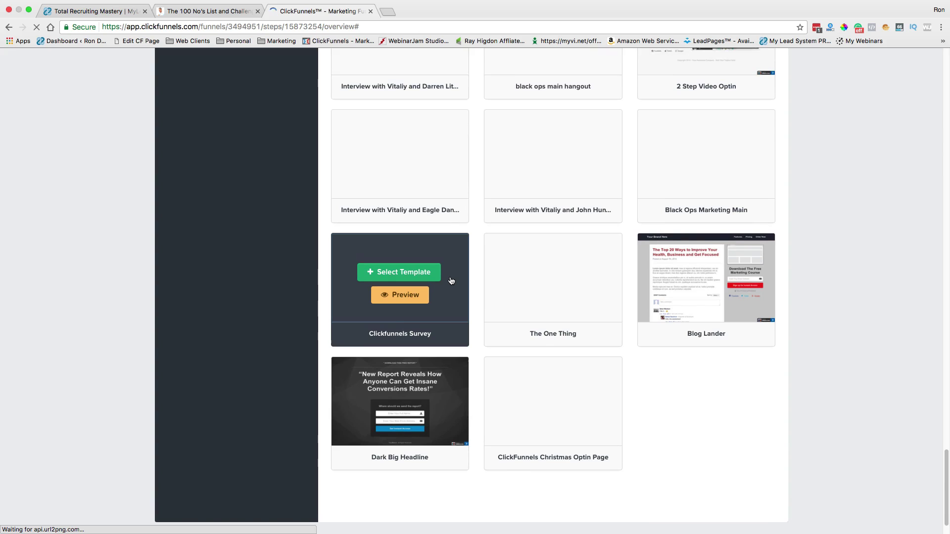
pyautogui.scroll(3, 452, 281)
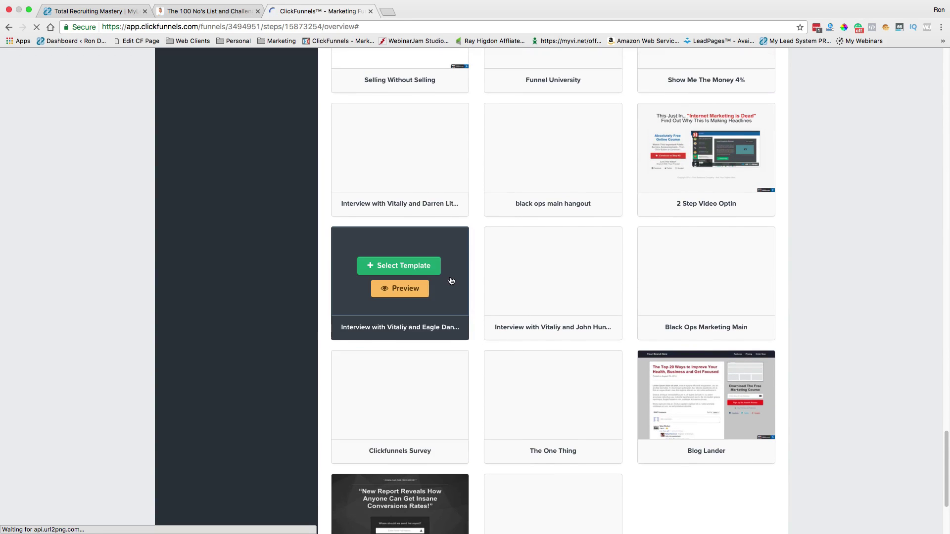
pyautogui.scroll(-4, 451, 281)
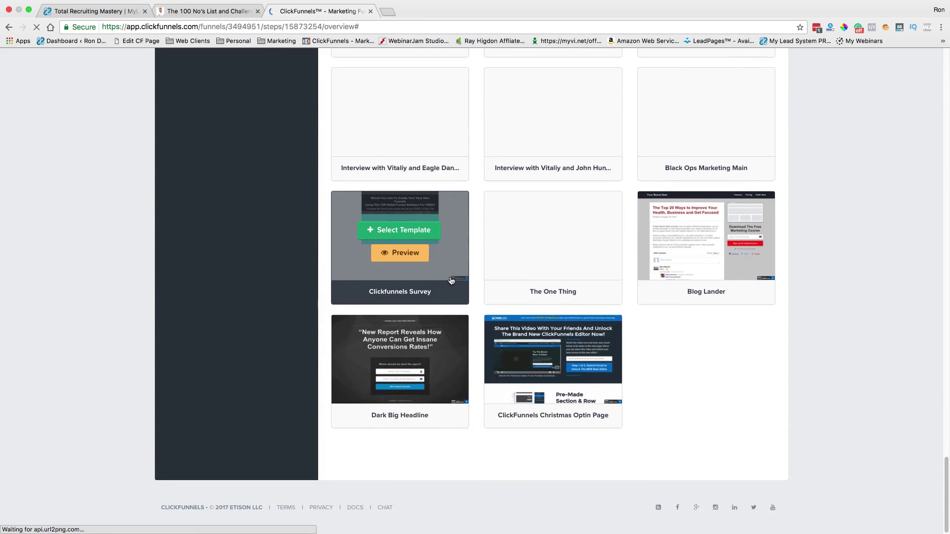
pyautogui.scroll(20, 452, 280)
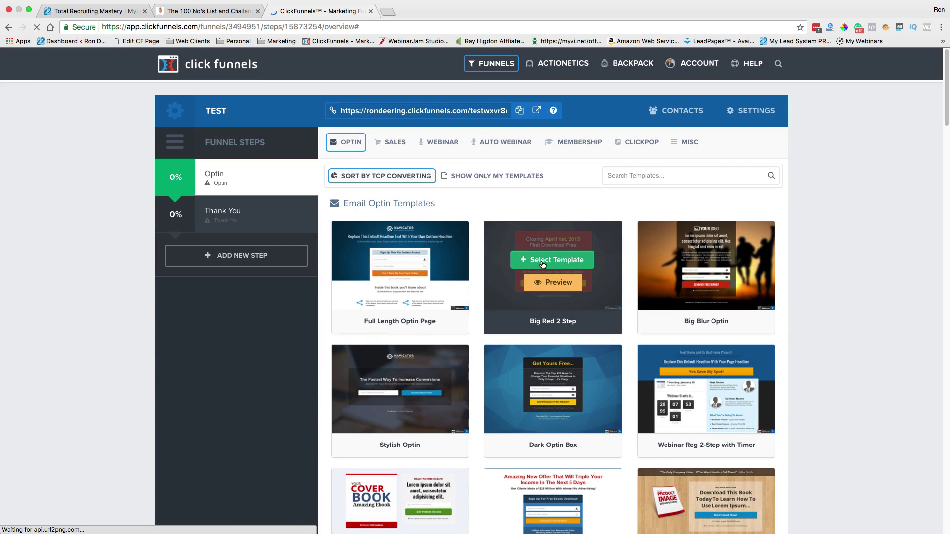
# Step: Choose Big Red 2 Step for the Optin step and open that page in the editor
pyautogui.click(540, 260)
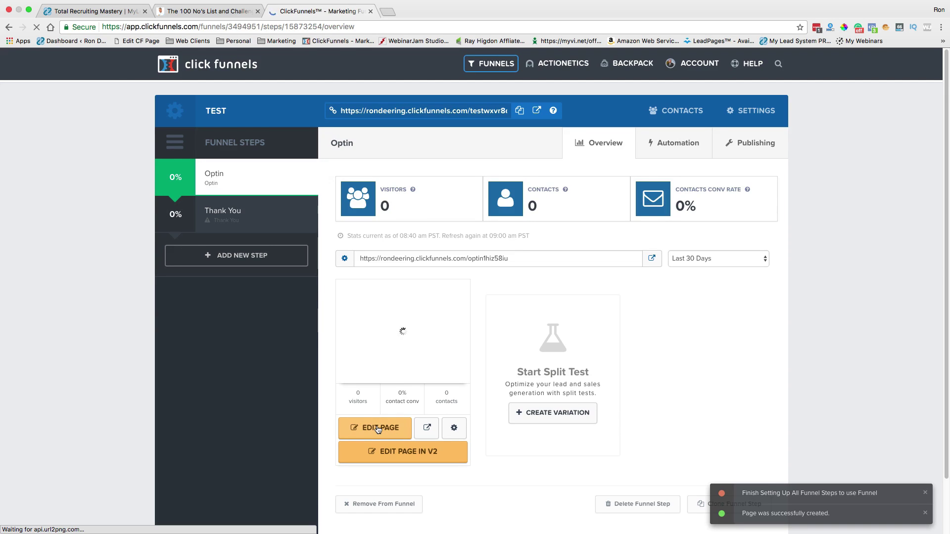
pyautogui.click(393, 452)
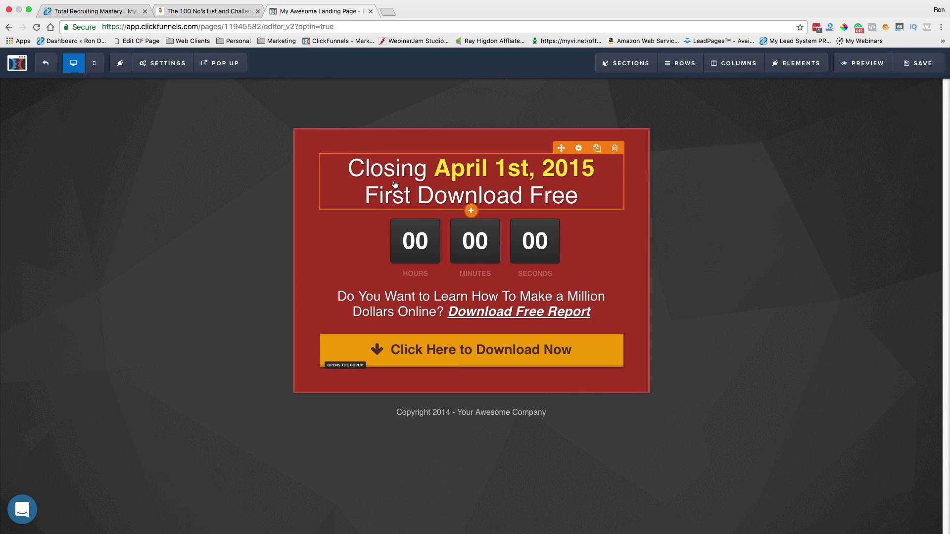
# Step: Set the headline to Roboto at 58 px and recolour its bold 'April 1st, 2015' text blue
pyautogui.click(443, 170)
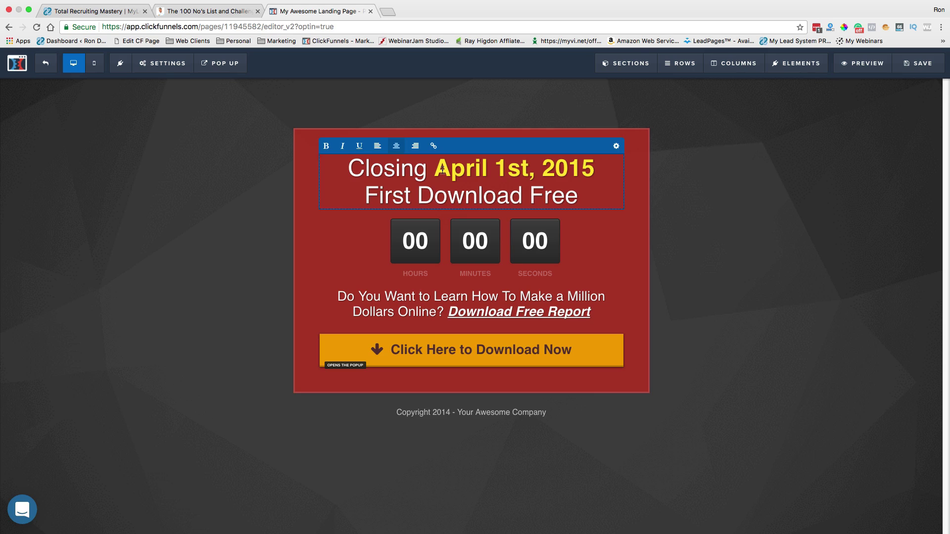
pyautogui.moveTo(348, 168); pyautogui.dragTo(497, 183)
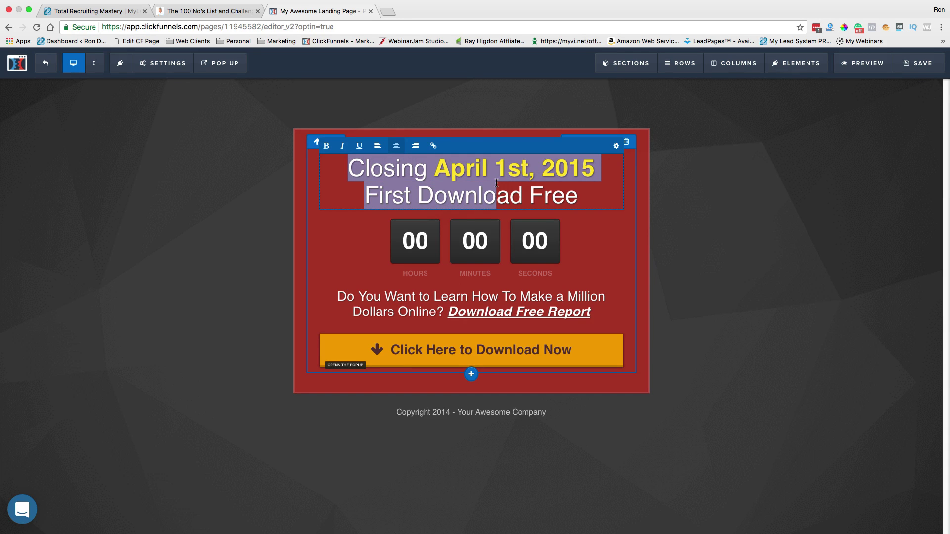
pyautogui.click(616, 146)
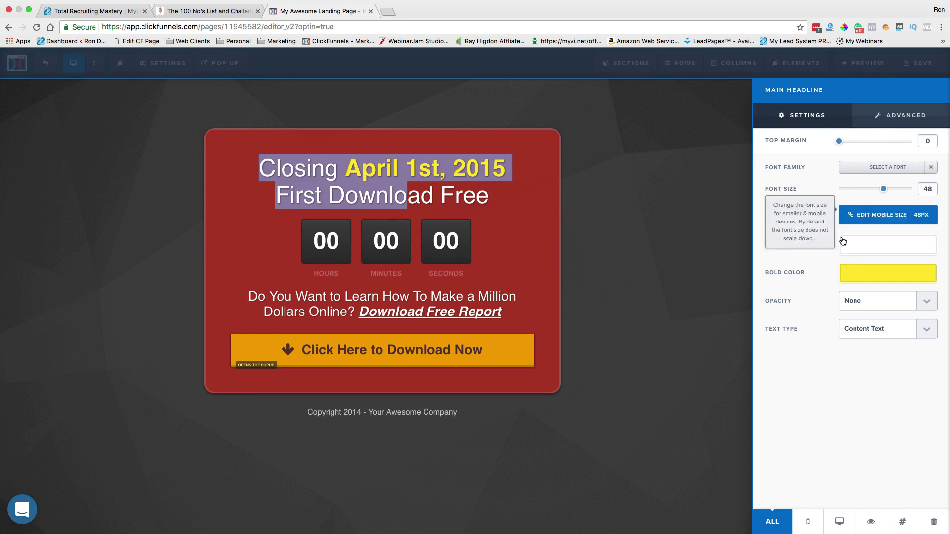
pyautogui.click(899, 167)
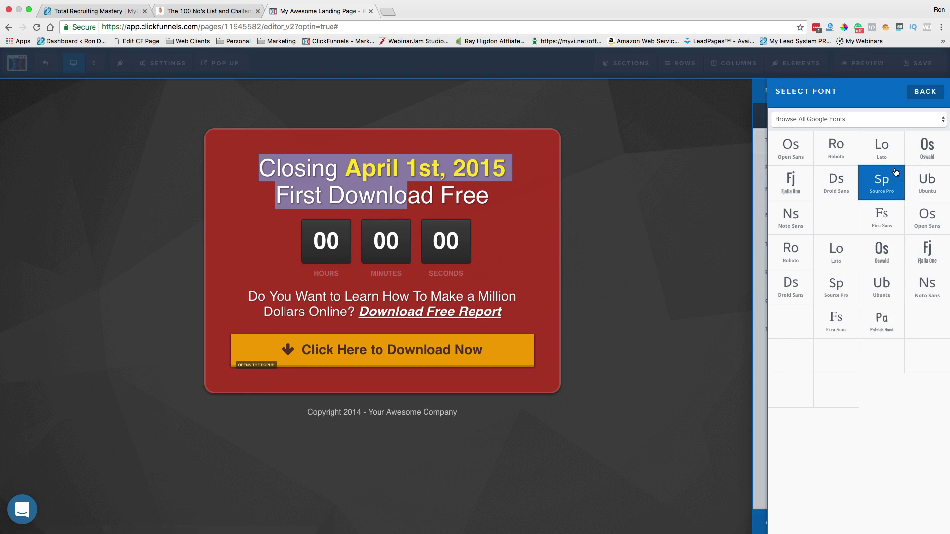
pyautogui.click(836, 148)
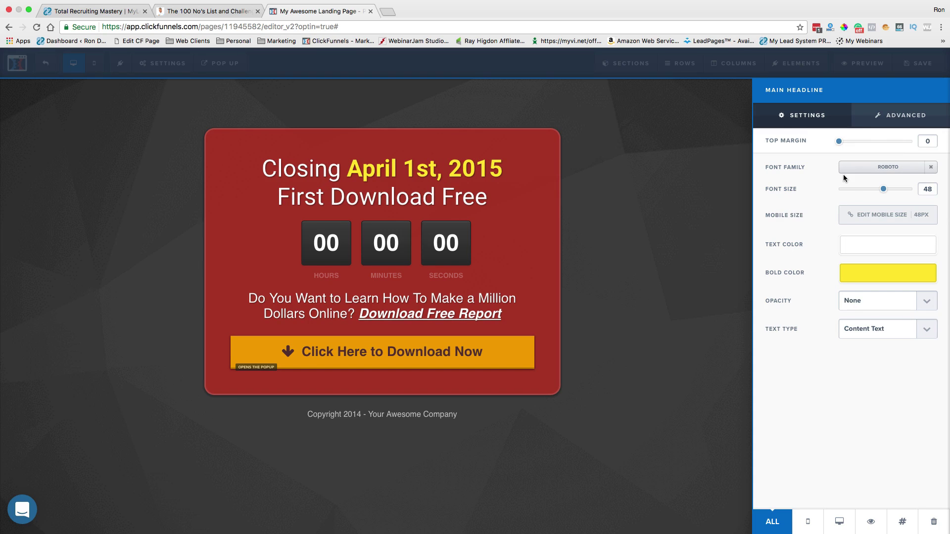
pyautogui.moveTo(884, 189); pyautogui.dragTo(897, 190)
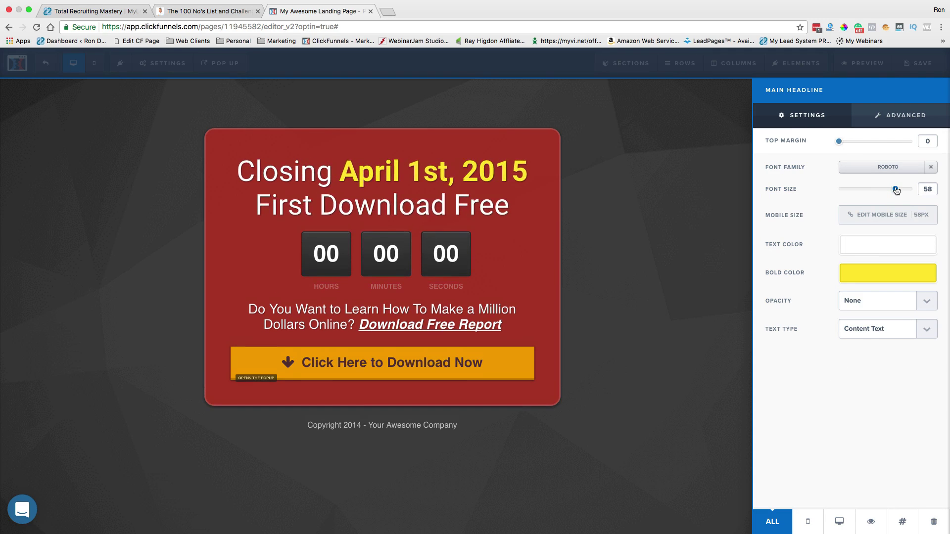
pyautogui.click(875, 275)
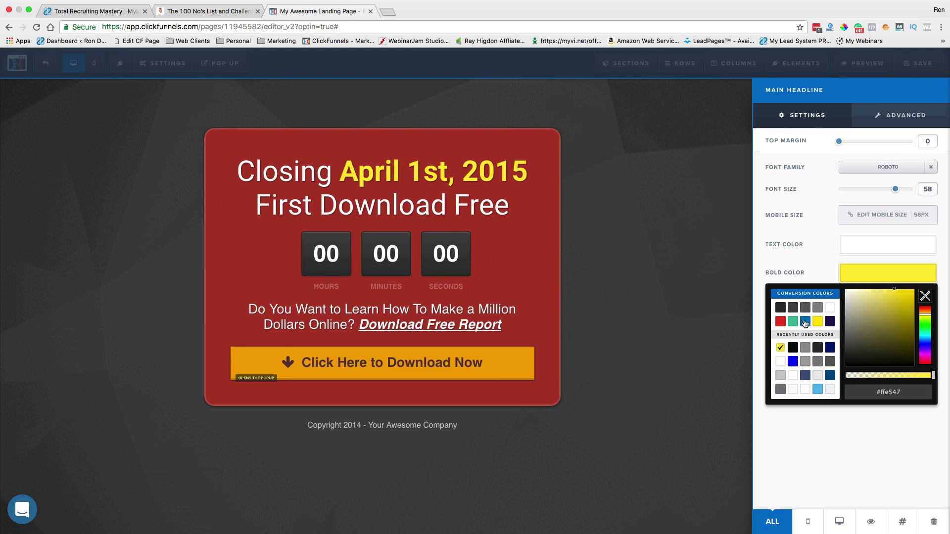
pyautogui.click(793, 362)
pyautogui.click(823, 234)
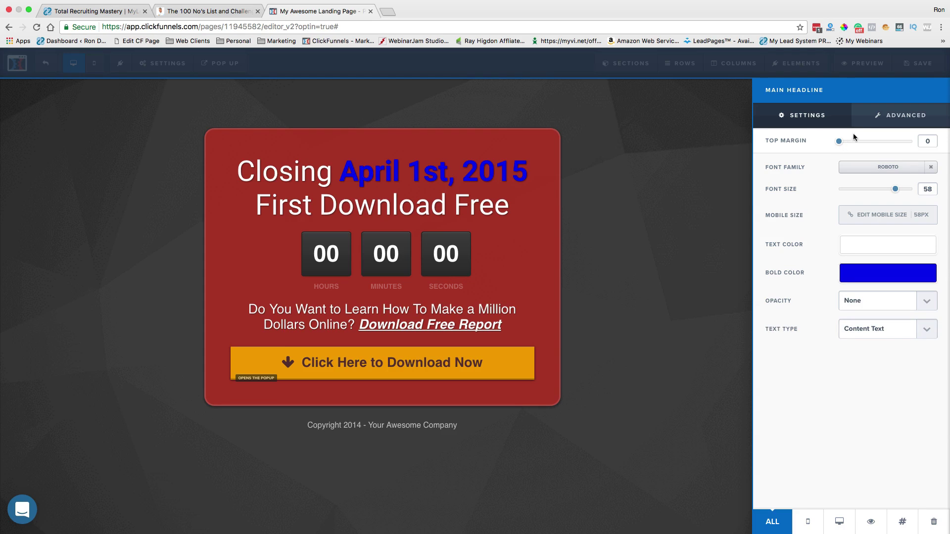
# Step: Make the headline uppercase with 2px letter spacing, then close its settings panel
pyautogui.click(897, 121)
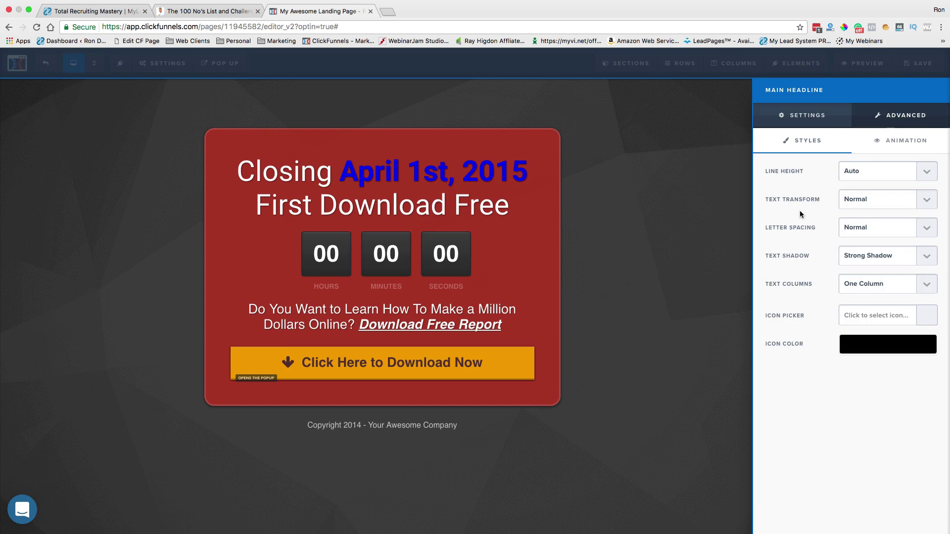
pyautogui.click(852, 199)
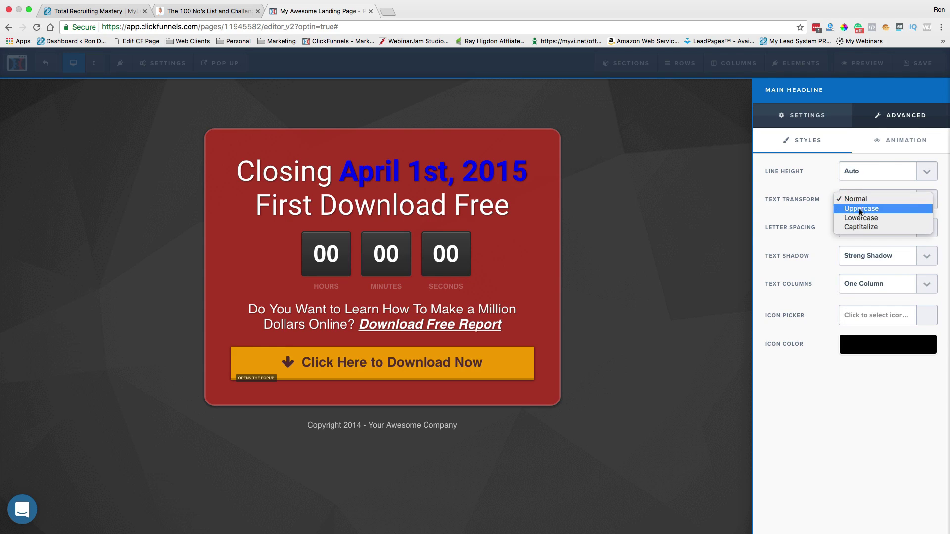
pyautogui.click(861, 209)
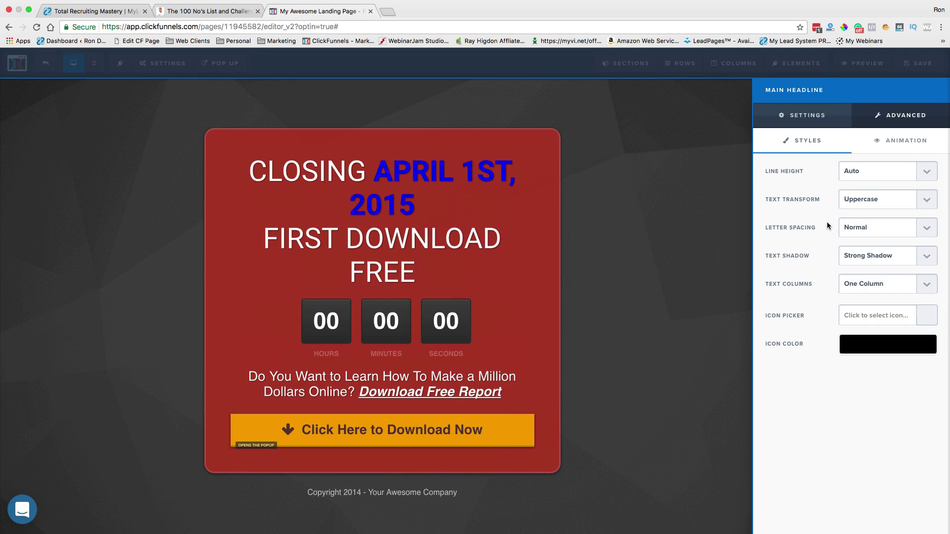
pyautogui.click(856, 231)
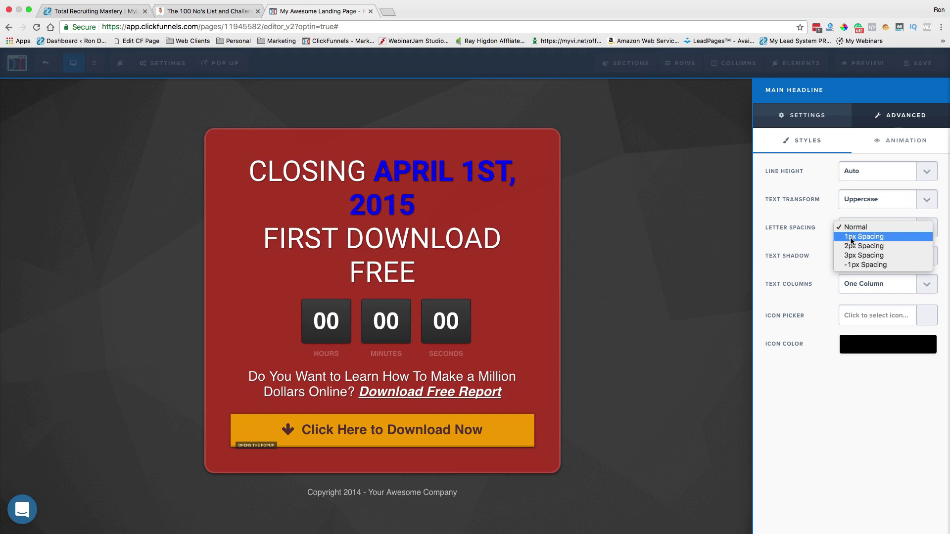
pyautogui.click(856, 245)
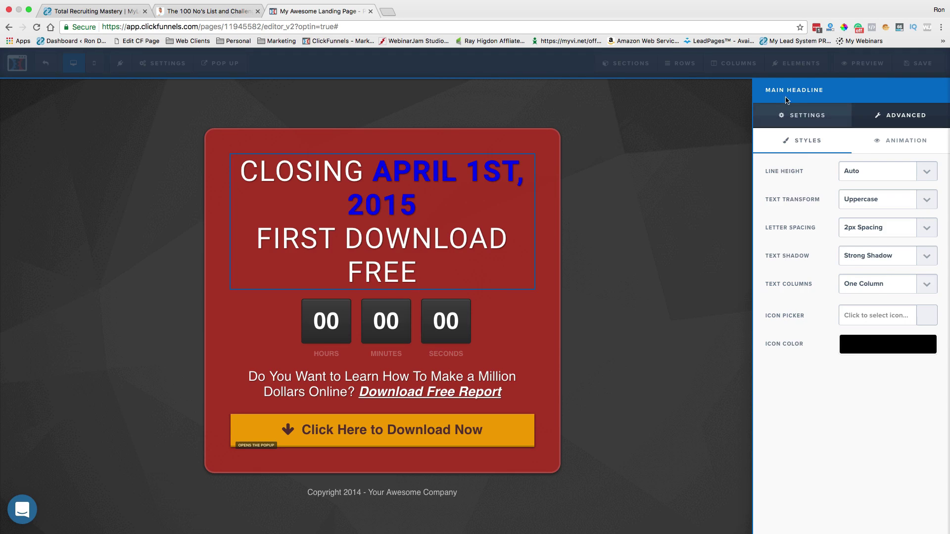
pyautogui.click(677, 137)
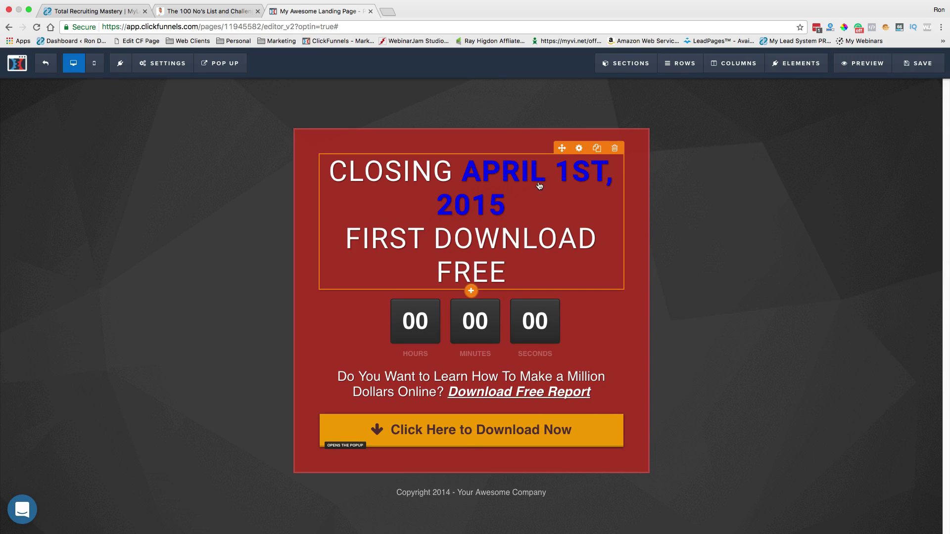
# Step: Insert a Video element under the headline with its video type set to YouTube
pyautogui.click(472, 292)
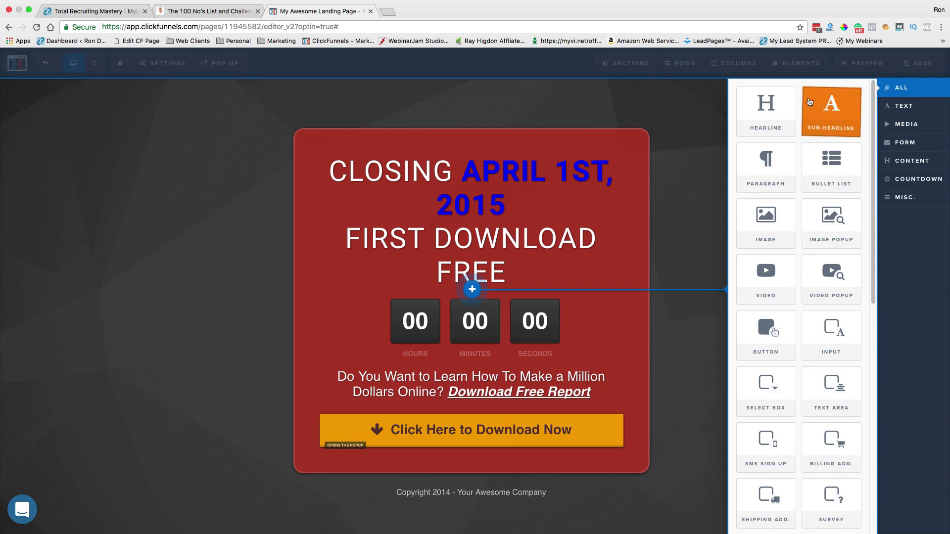
pyautogui.click(771, 276)
pyautogui.click(569, 348)
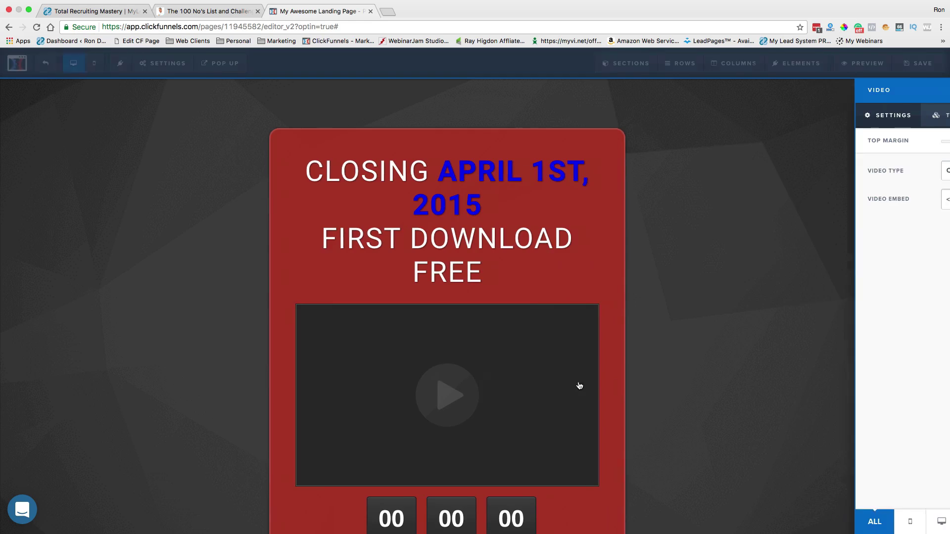
pyautogui.click(906, 184)
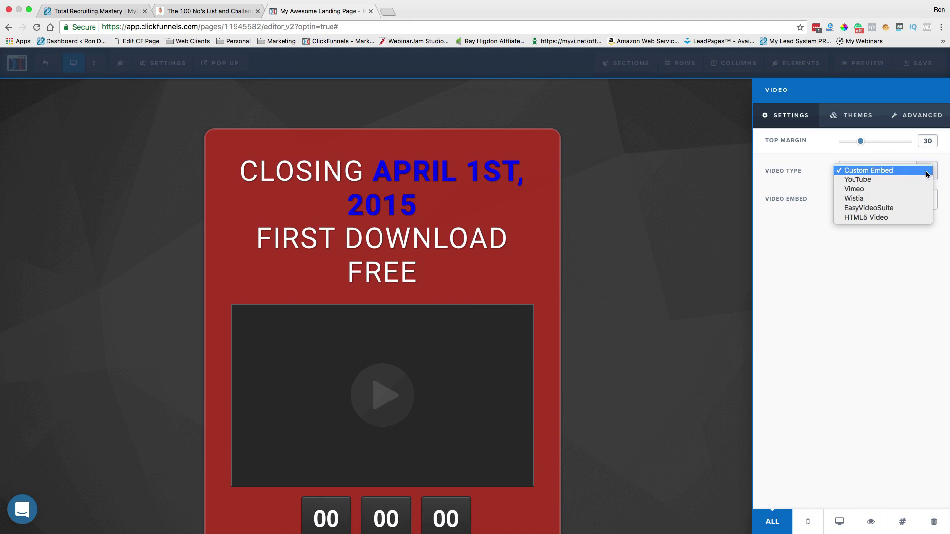
pyautogui.click(898, 181)
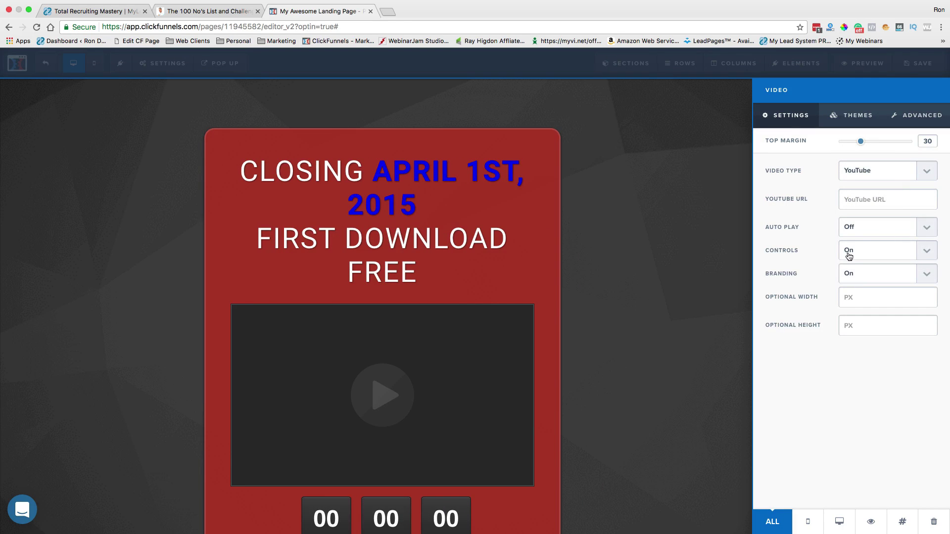
pyautogui.click(884, 205)
pyautogui.click(690, 252)
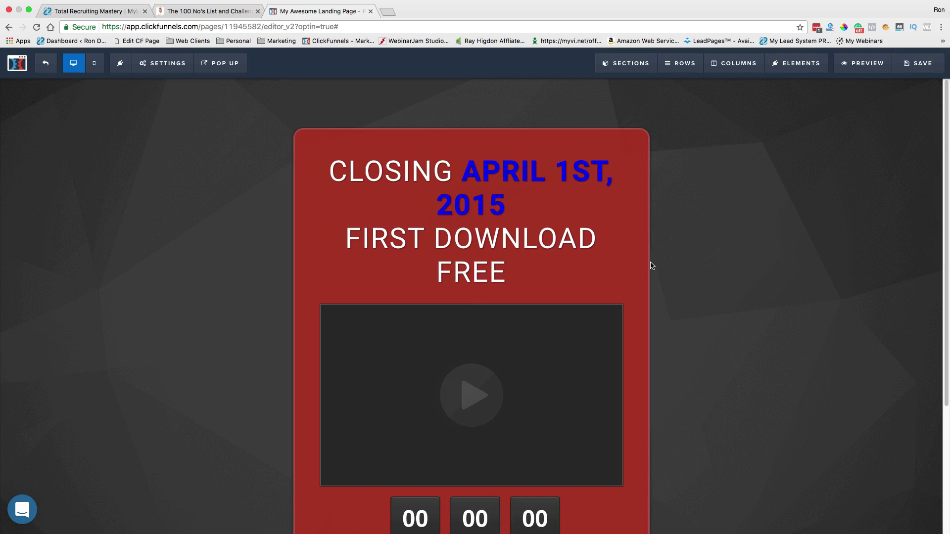
# Step: Switch the optin section background from red to the blue swatch, then save the page
pyautogui.scroll(-2, 651, 266)
pyautogui.scroll(-2, 651, 266)
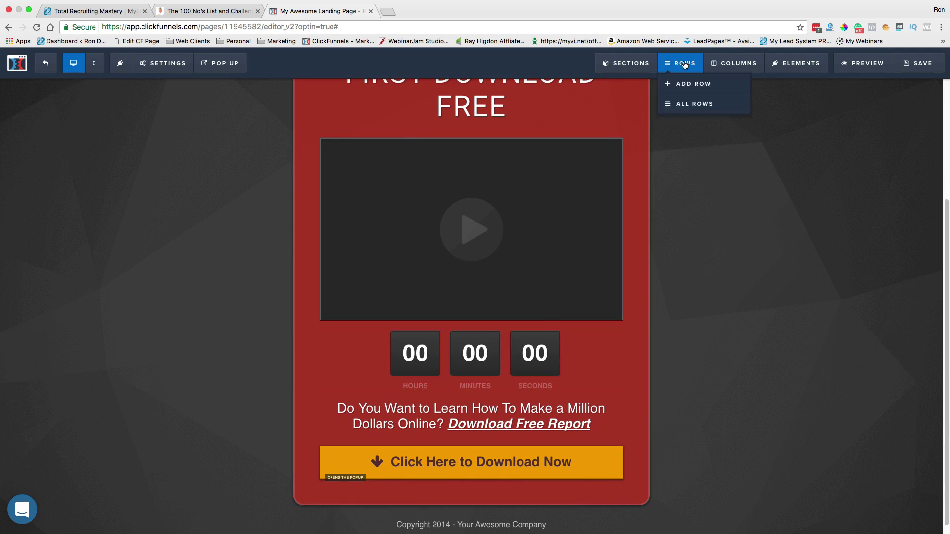
pyautogui.scroll(2, 626, 106)
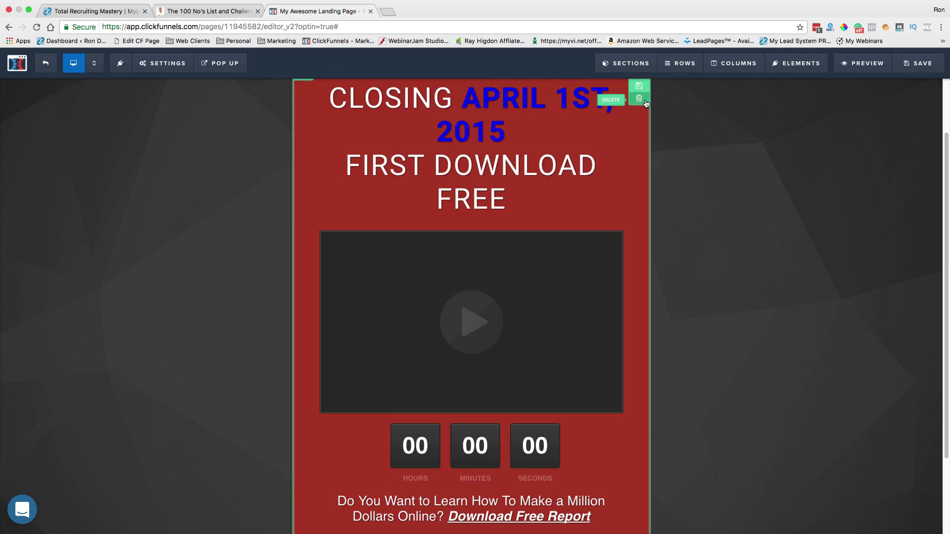
pyautogui.scroll(1, 646, 103)
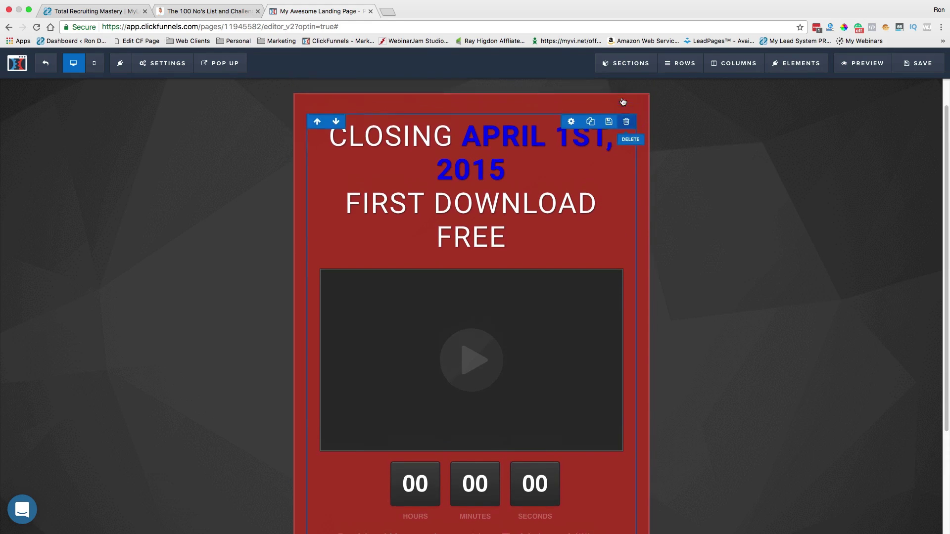
pyautogui.click(658, 116)
pyautogui.click(858, 306)
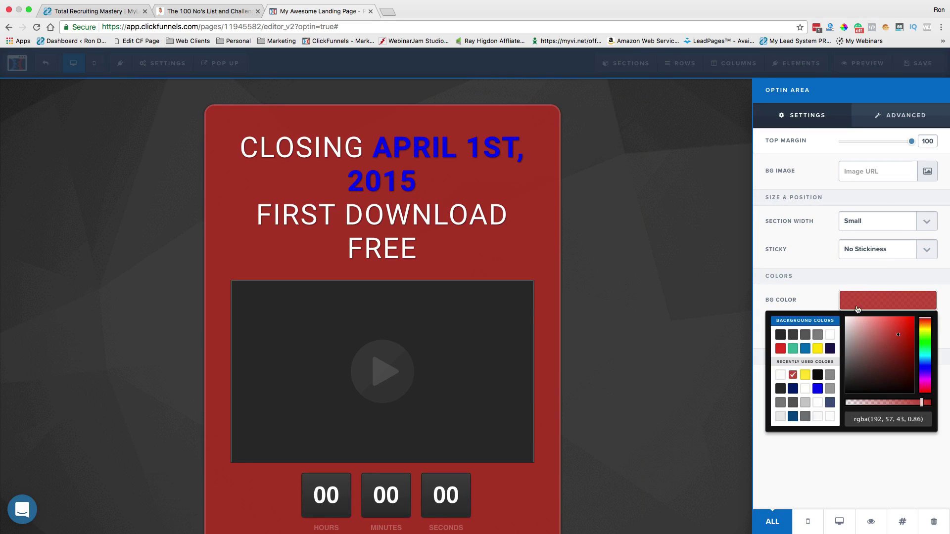
pyautogui.click(806, 350)
pyautogui.click(696, 241)
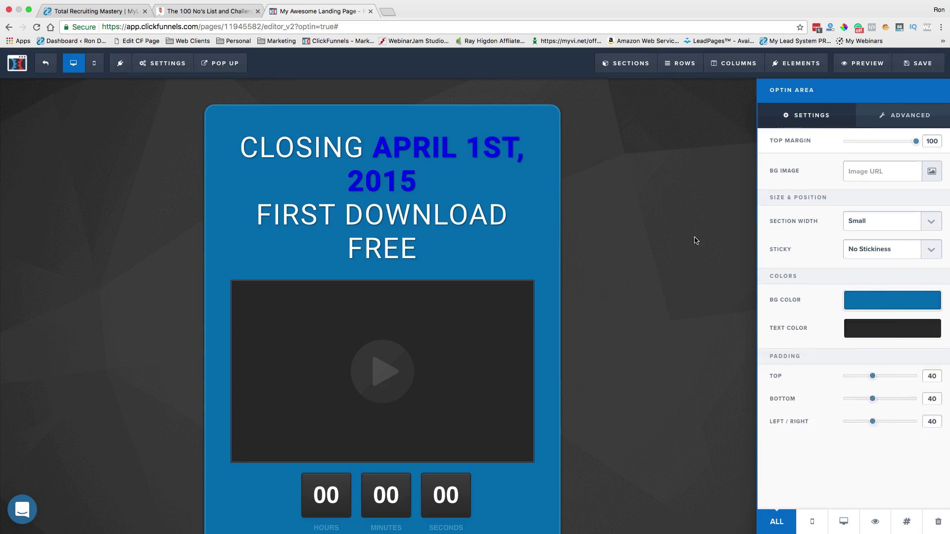
pyautogui.click(696, 241)
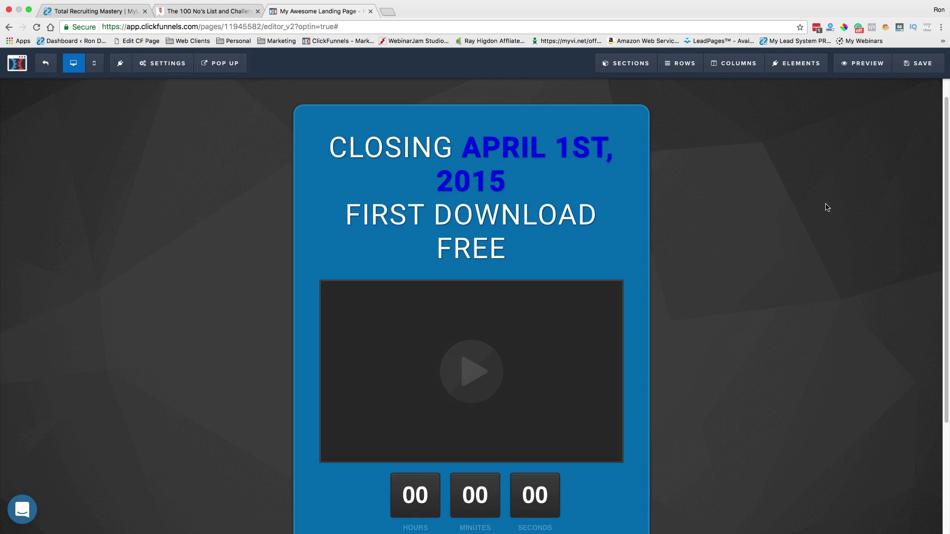
pyautogui.click(914, 65)
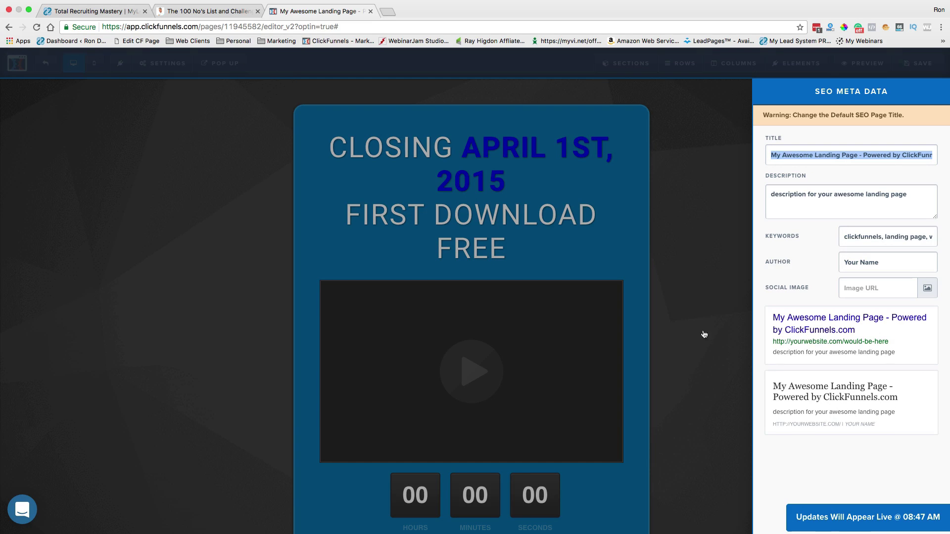
# Step: Dismiss the SEO Meta Data panel to get back to the editor
pyautogui.click(703, 291)
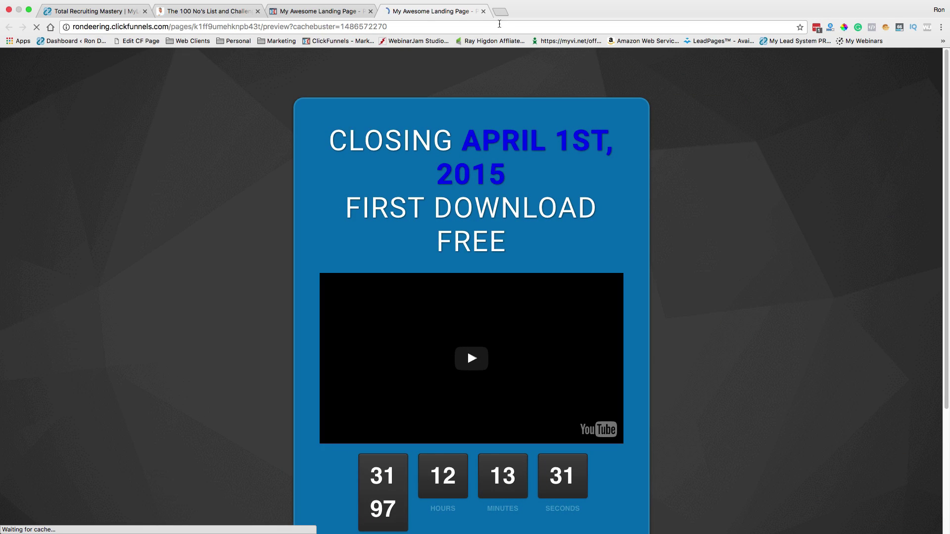
# Step: Close the preview tab and return to the blue optin page in the editor
pyautogui.click(483, 11)
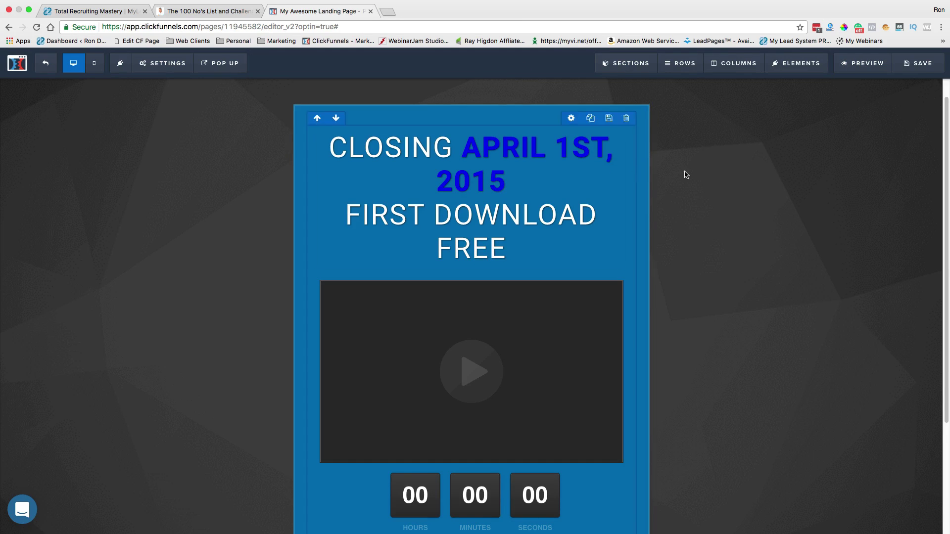
pyautogui.moveTo(614, 70)
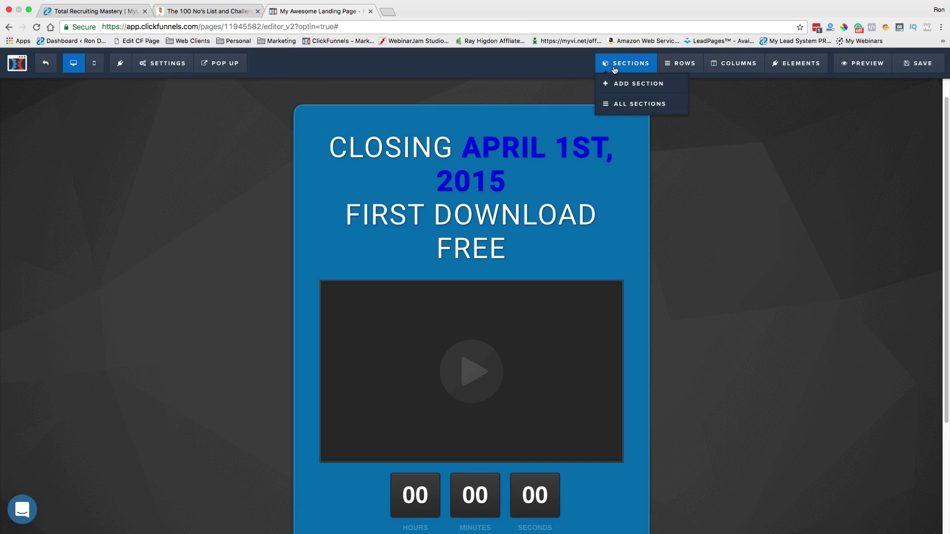
pyautogui.moveTo(781, 68)
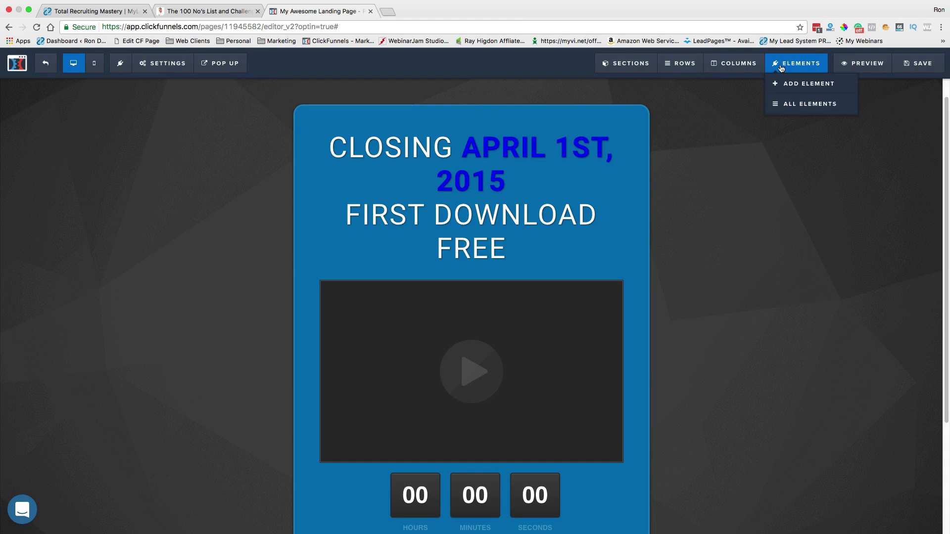
pyautogui.moveTo(221, 72)
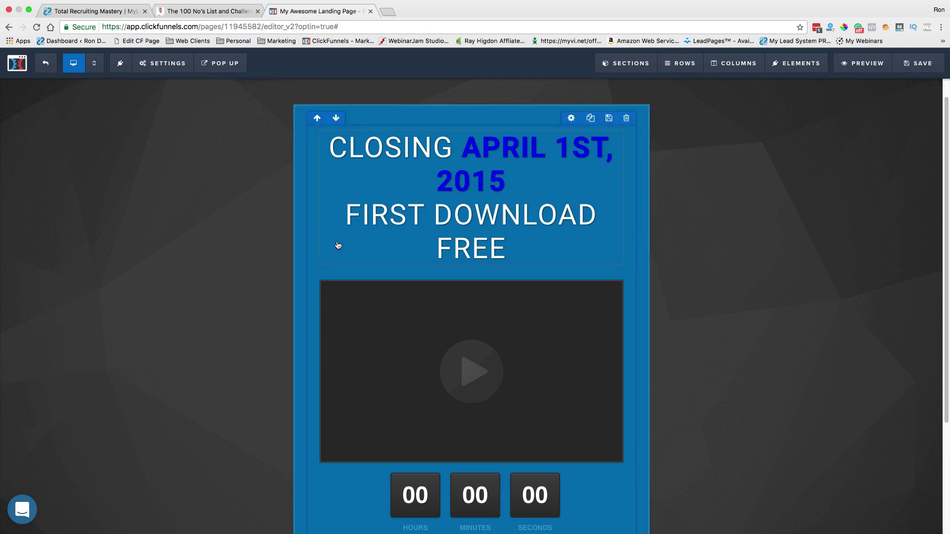
pyautogui.scroll(-3, 335, 246)
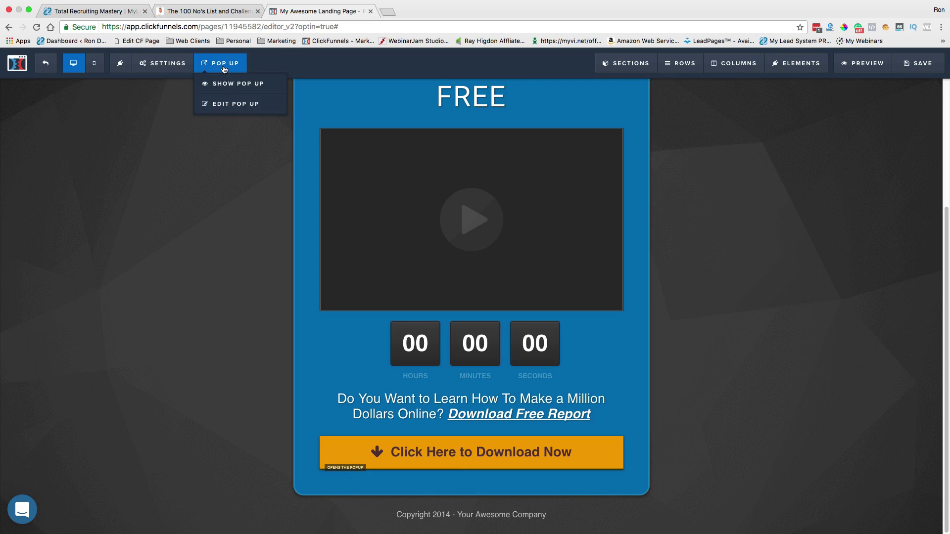
pyautogui.click(222, 85)
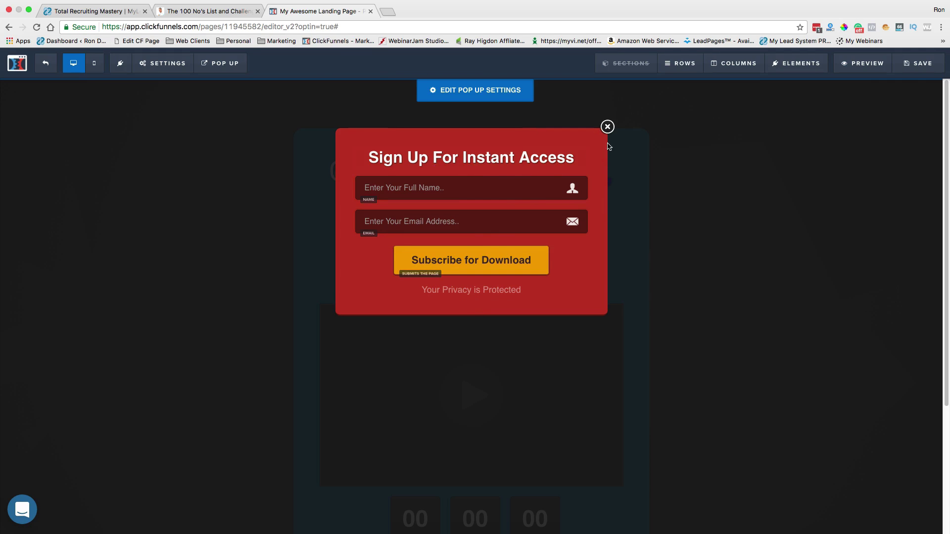
pyautogui.click(608, 127)
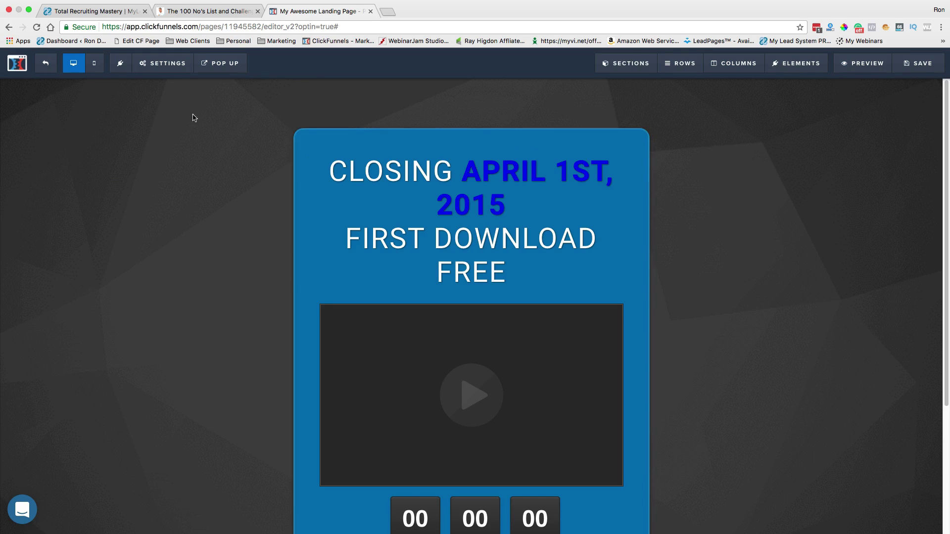
pyautogui.moveTo(169, 72)
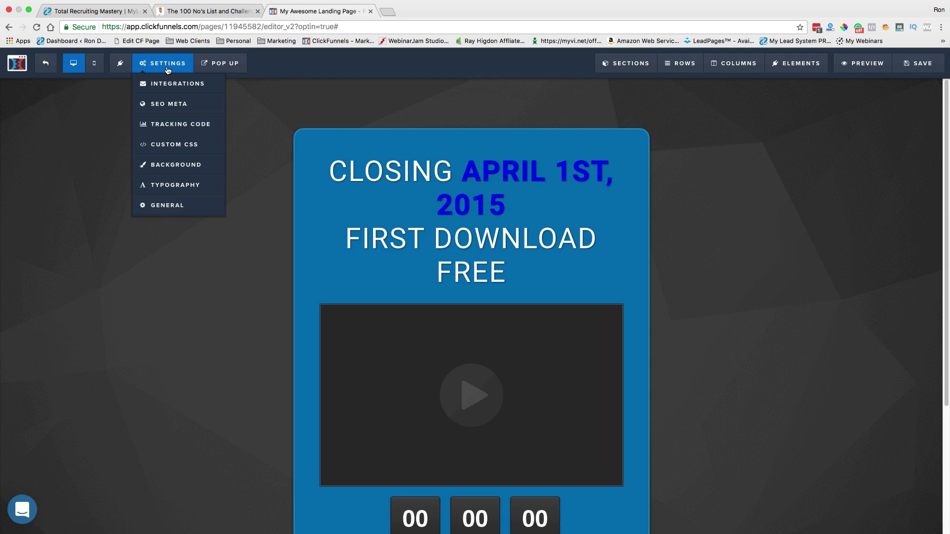
pyautogui.click(170, 84)
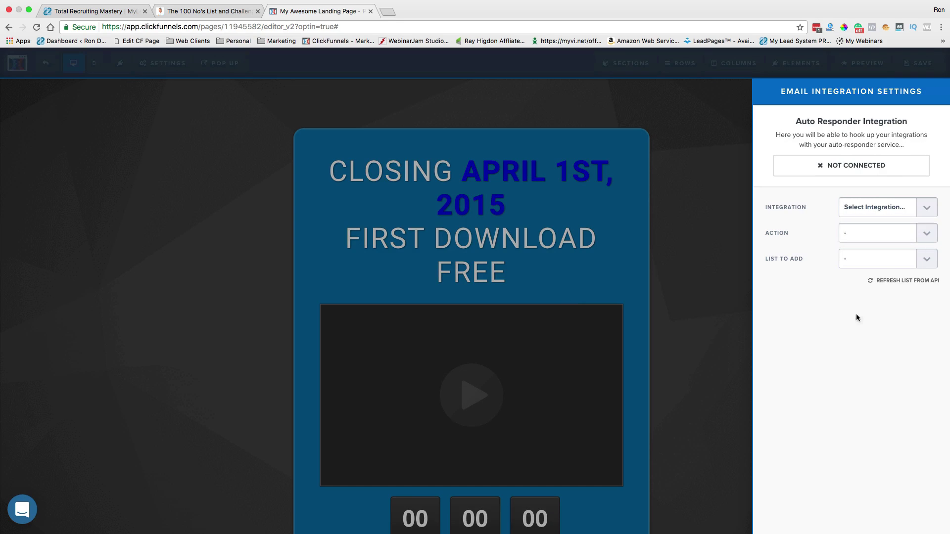
pyautogui.click(874, 208)
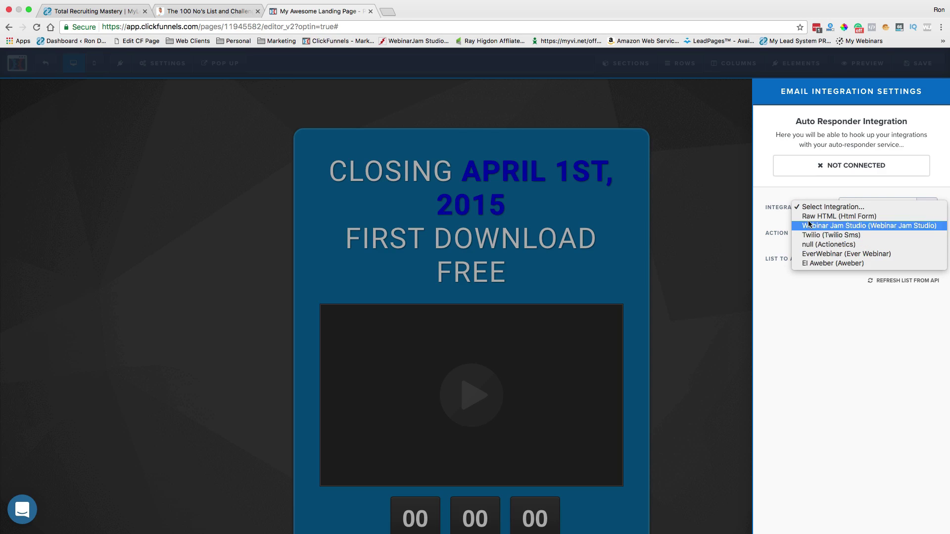
pyautogui.click(727, 208)
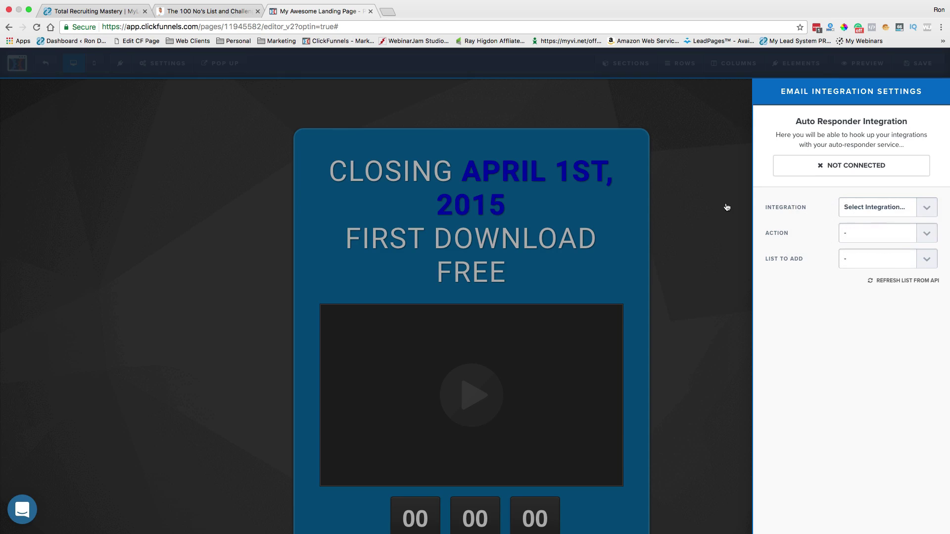
pyautogui.click(727, 207)
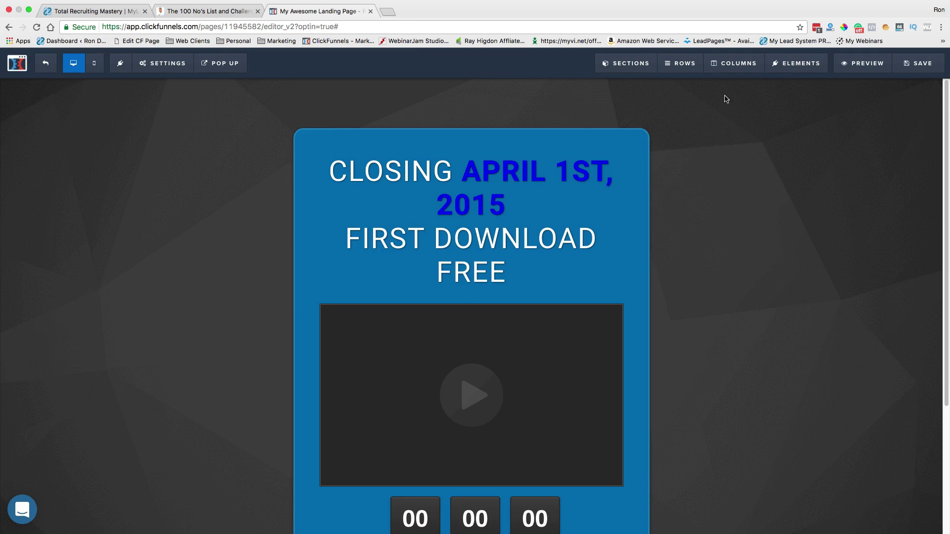
# Step: Exit the page editor, confirming Leave, to reach the funnels list showing Test
pyautogui.click(45, 64)
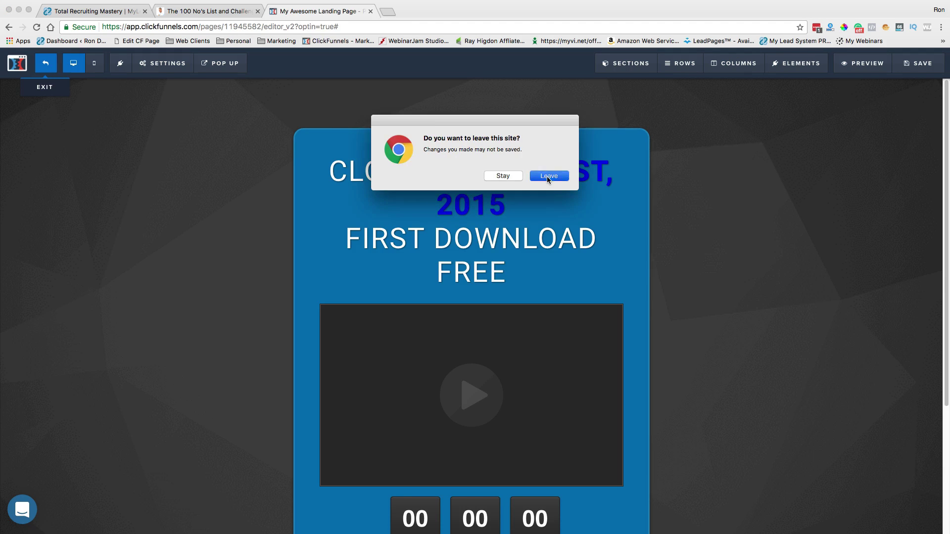
pyautogui.click(547, 176)
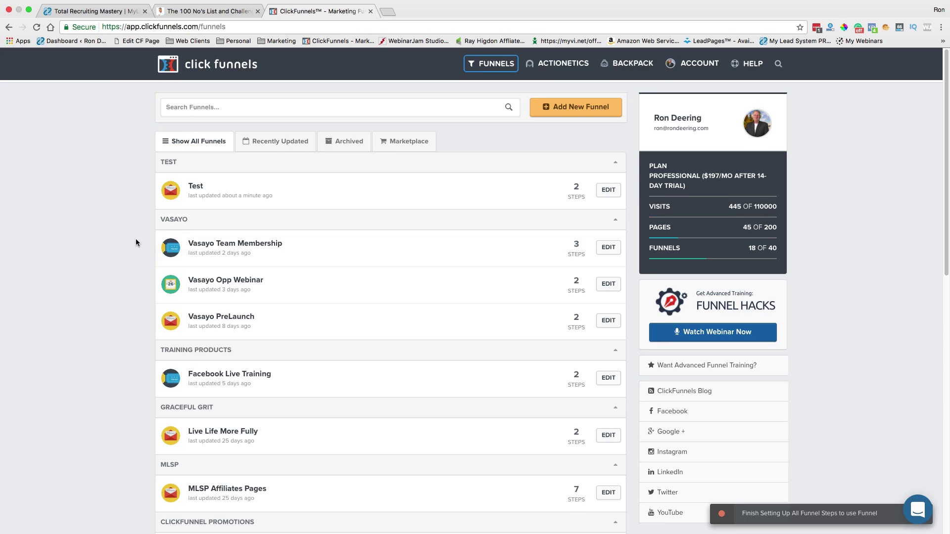
pyautogui.scroll(-3, 135, 243)
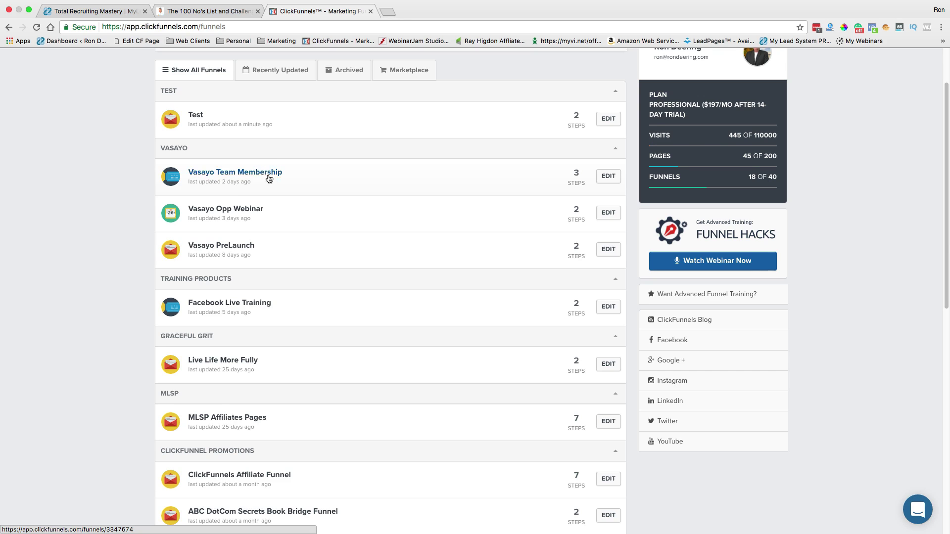
pyautogui.scroll(-1, 370, 250)
pyautogui.scroll(-10, 370, 250)
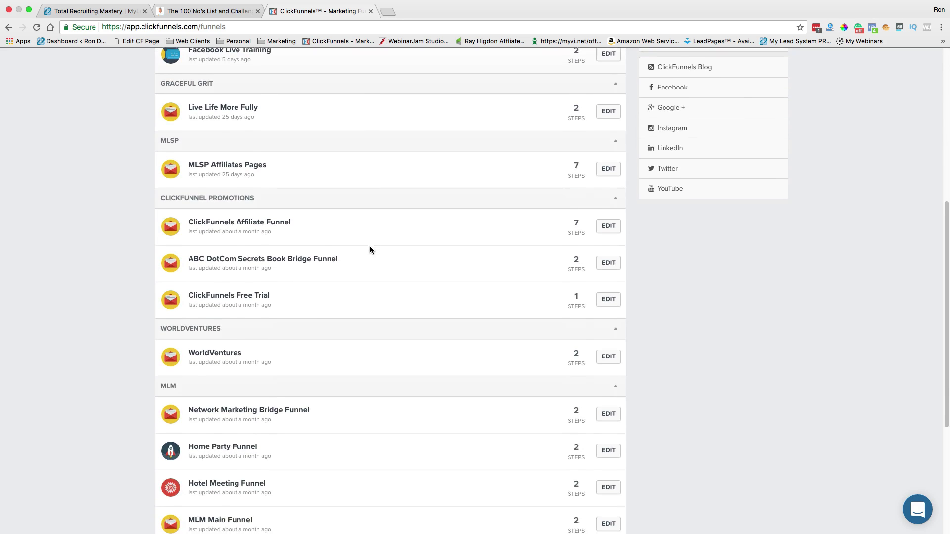